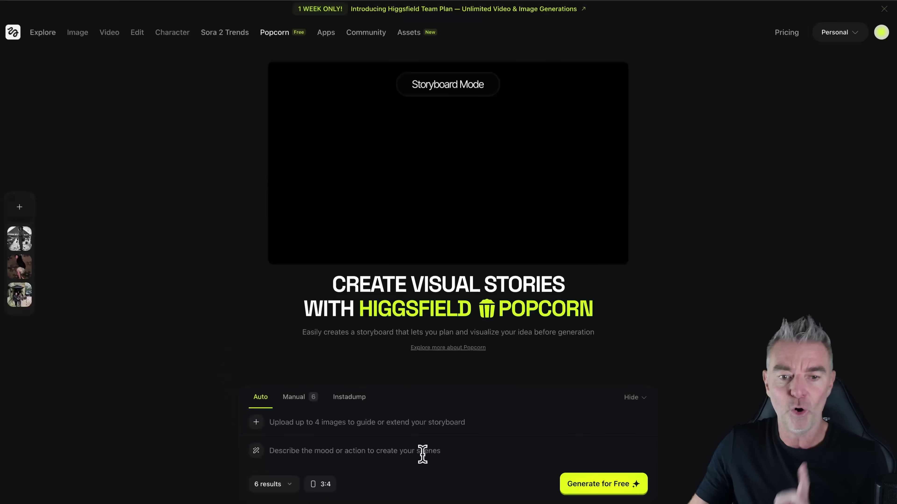
- Switch the storyboard to Manual mode with six scene prompts and show the output count choices
click(265, 262)
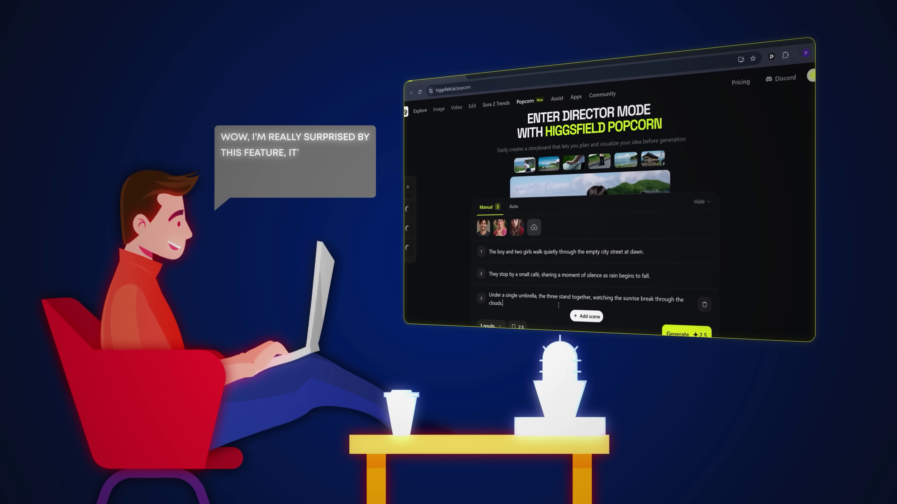
click(489, 325)
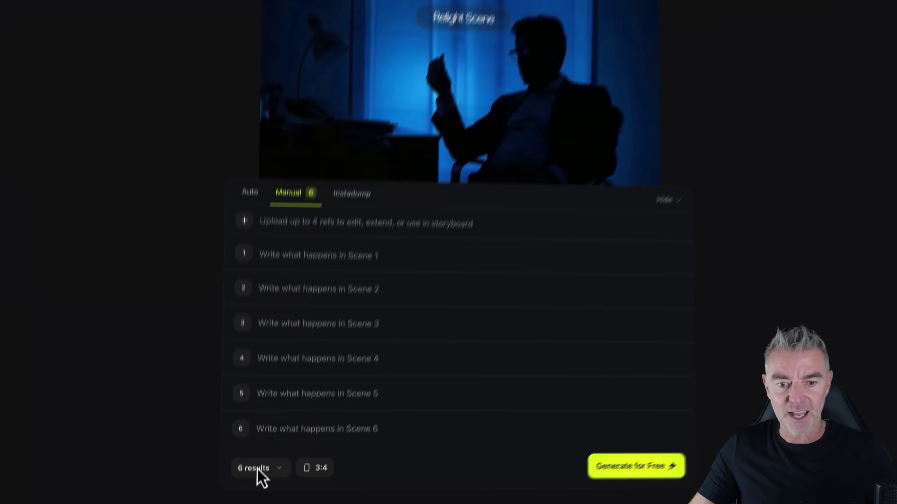
click(255, 468)
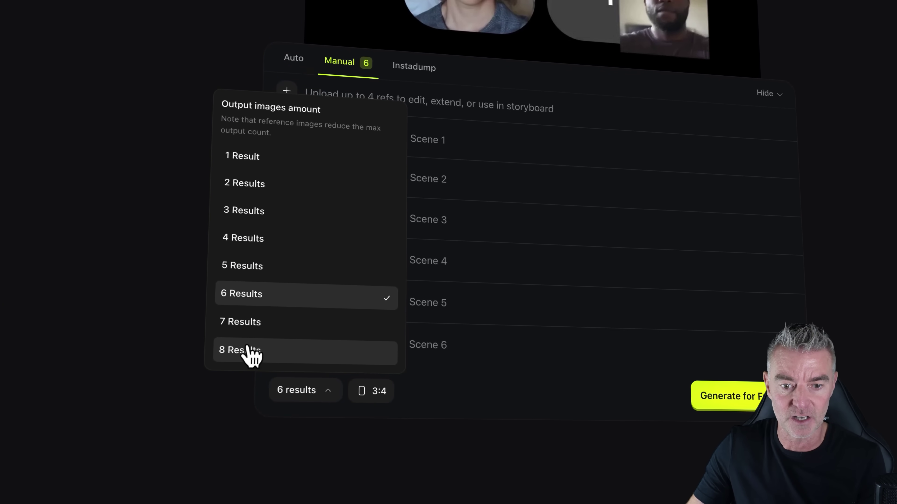
- Keep 6 results at a 3:4 aspect ratio and return the storyboard to Auto mode
click(371, 390)
click(371, 391)
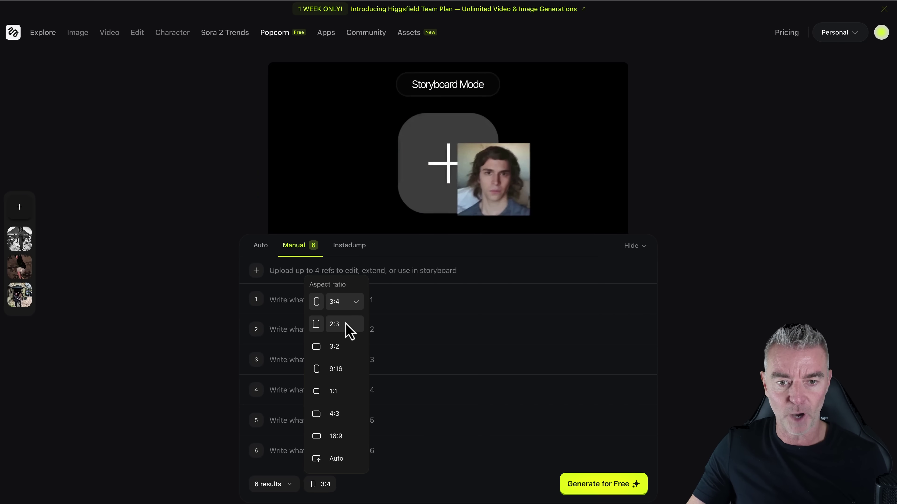
click(326, 302)
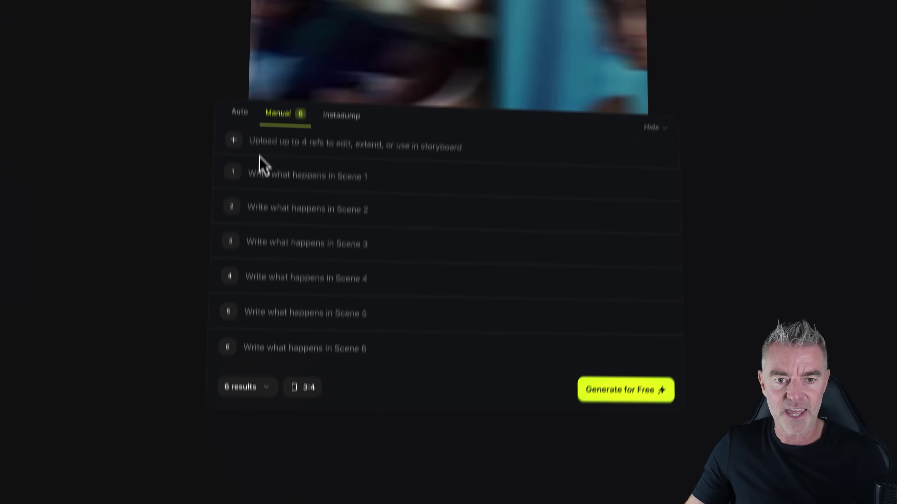
click(261, 245)
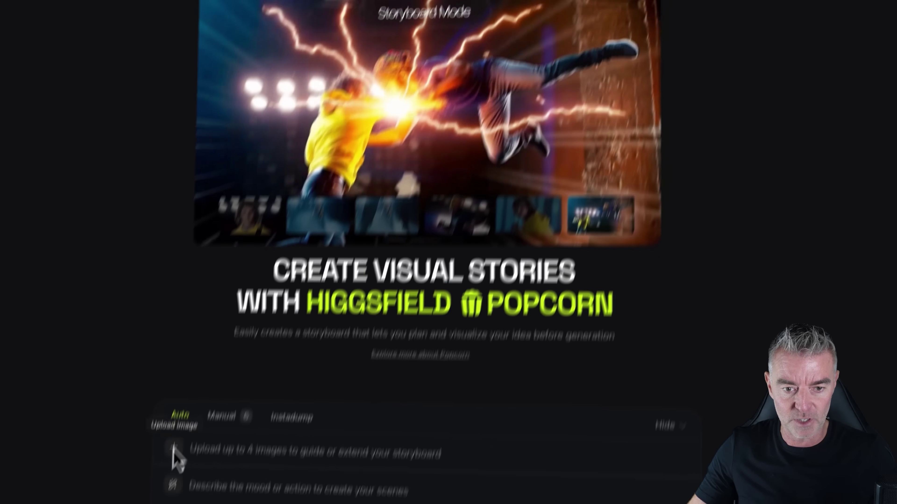
- Upload girl2.png from Desktop and generate her as a black-and-white 1930s archaeologist at the pyramids
click(256, 248)
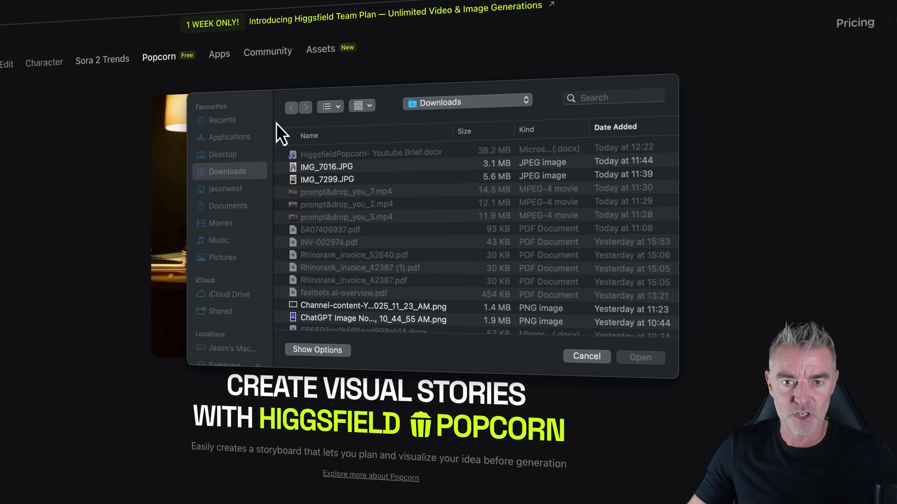
click(225, 160)
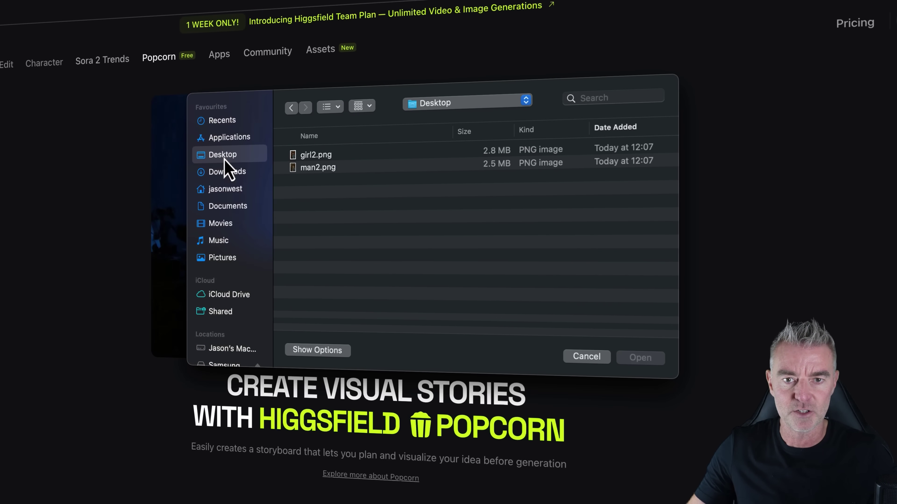
click(323, 157)
double_click(401, 112)
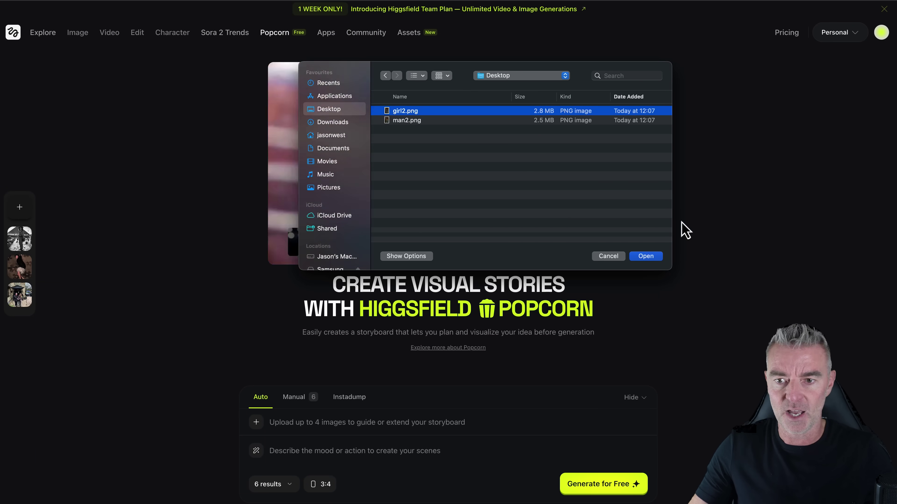
click(652, 259)
click(297, 451)
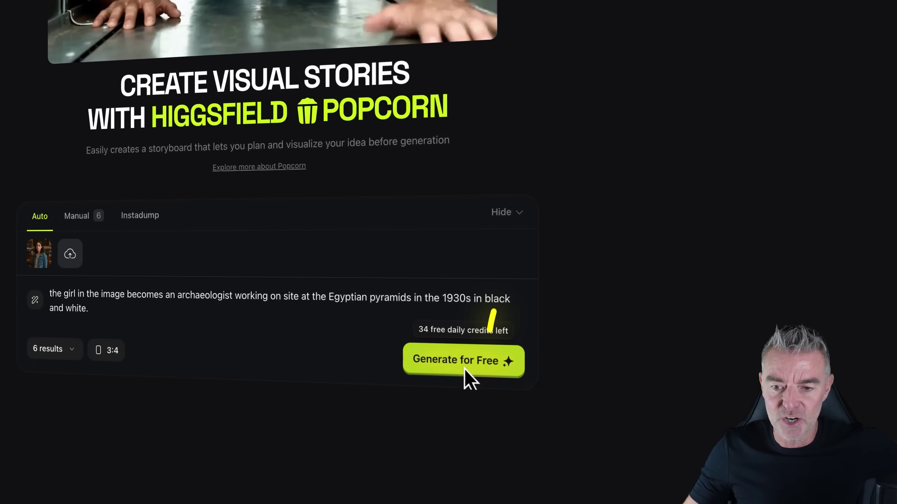
click(464, 369)
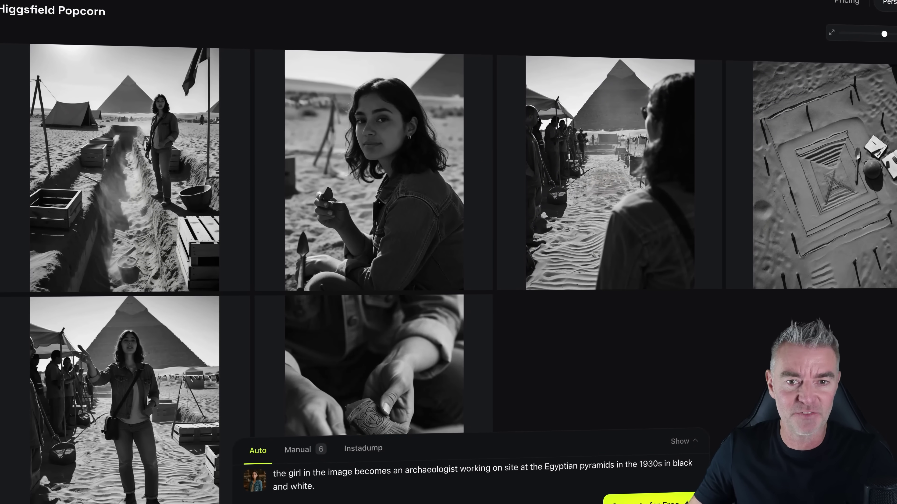
- Step through the enlarged pyramid images to the girl facing the pyramid and open it for editing
click(190, 193)
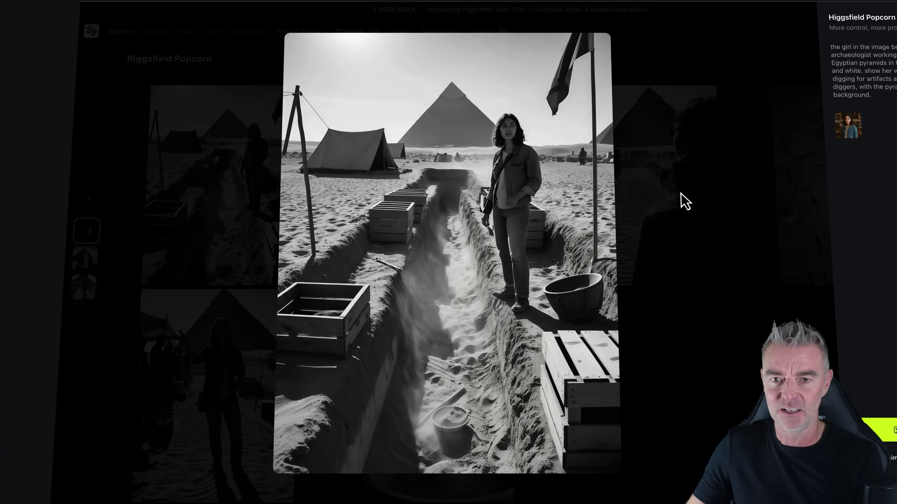
key(Right)
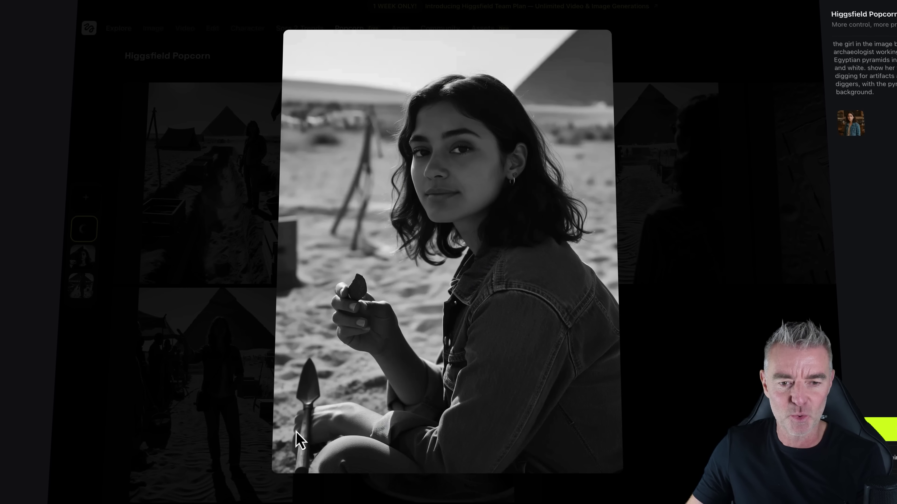
key(Right)
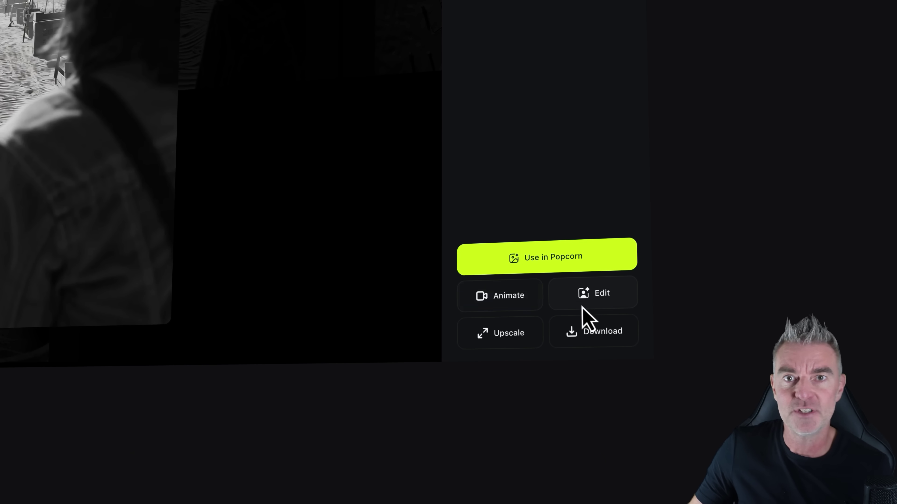
click(589, 297)
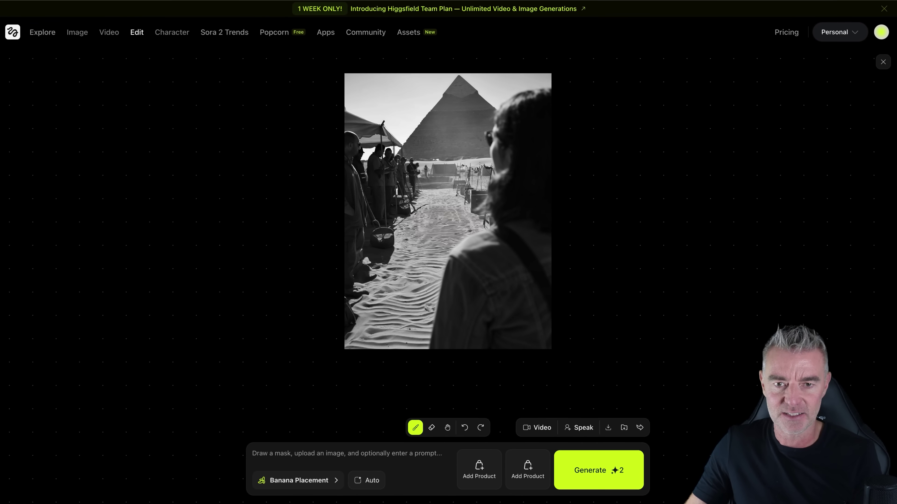
- Change the pyramid shot's editing model from Banana Placement to Soul Inpaint
click(327, 483)
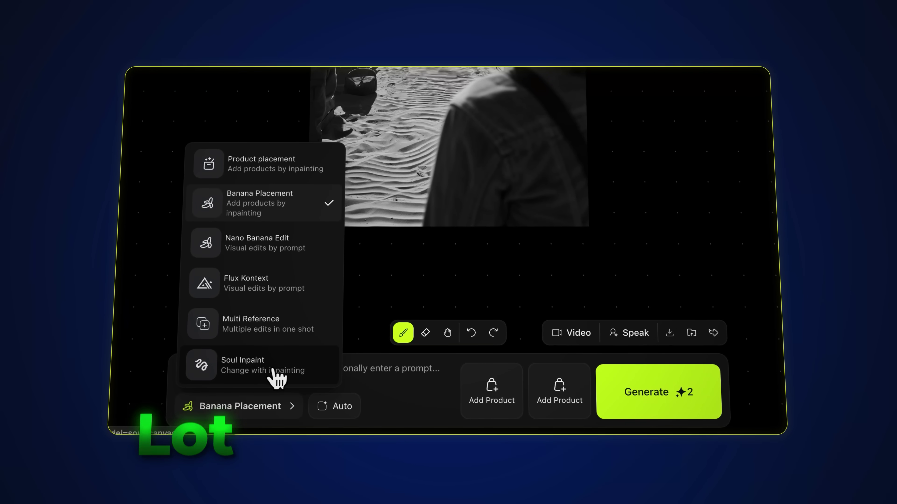
click(247, 367)
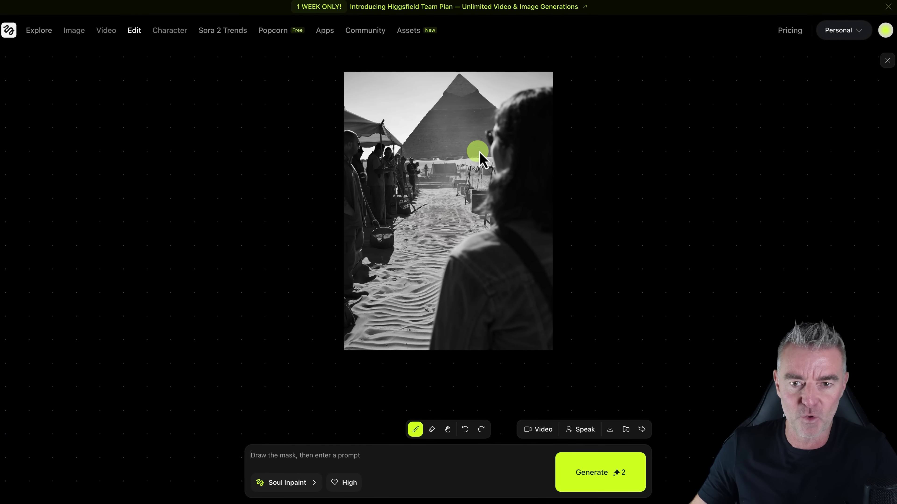
- Mask the pyramid, prompt 'replace pyramid with a tower block', and compare the second and third variations
mouse_move(480, 152)
mouse_down()
mouse_move(410, 174)
mouse_move(481, 68)
mouse_move(539, 107)
mouse_move(511, 101)
mouse_move(528, 148)
mouse_move(532, 127)
mouse_move(487, 116)
mouse_up()
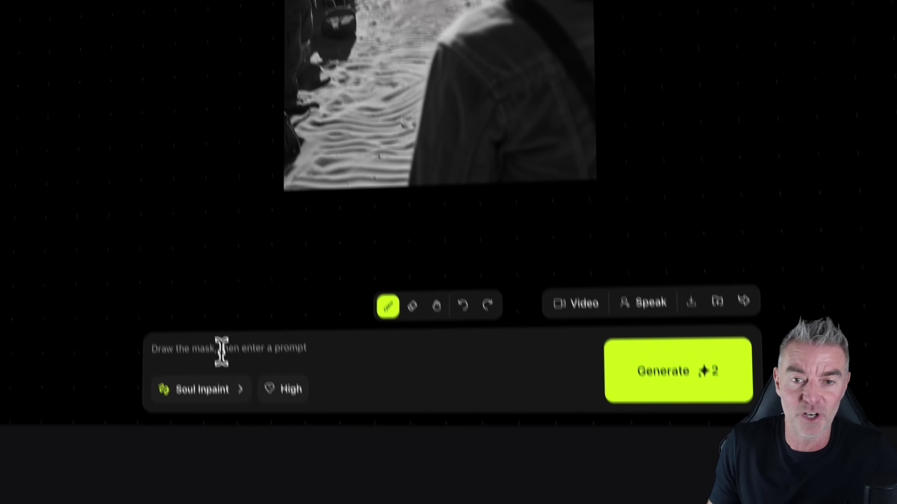
click(223, 359)
text(replace pyramid with a tower )
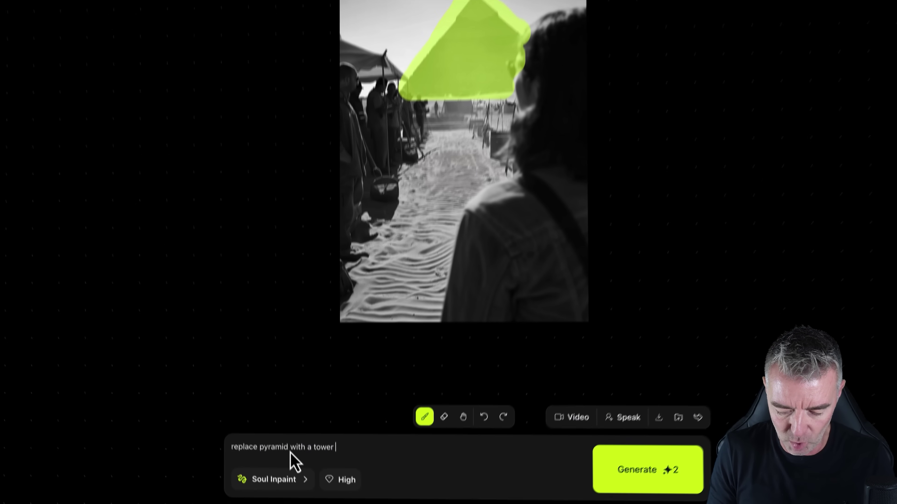
text(block)
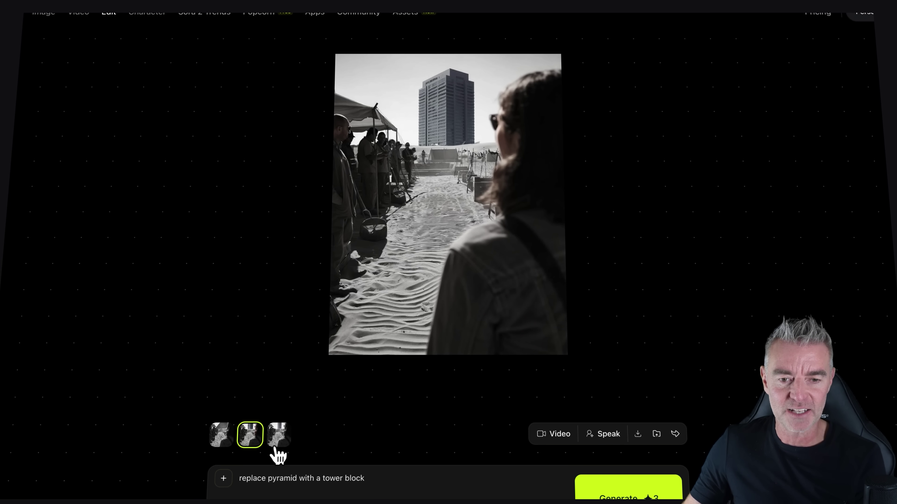
click(279, 435)
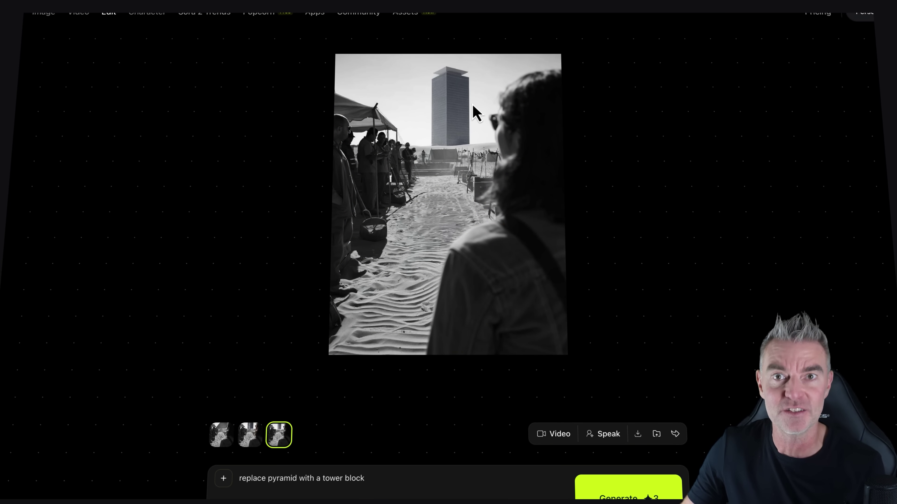
click(250, 436)
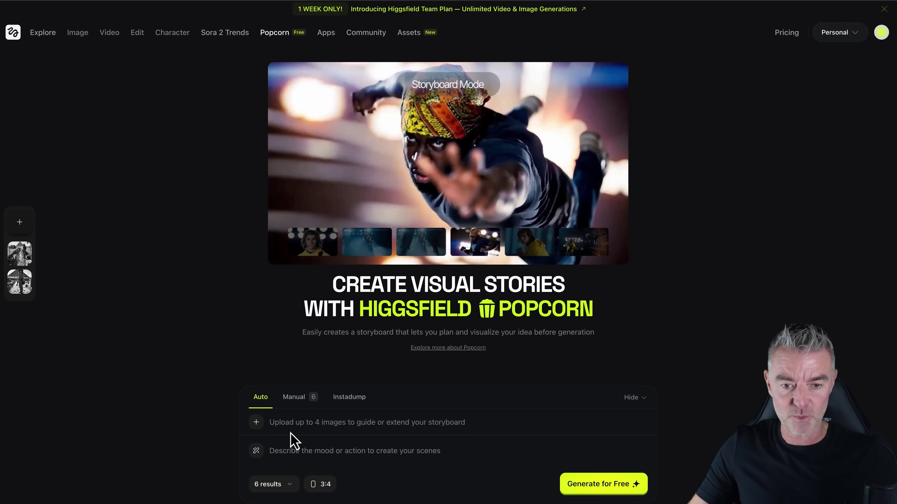
click(256, 422)
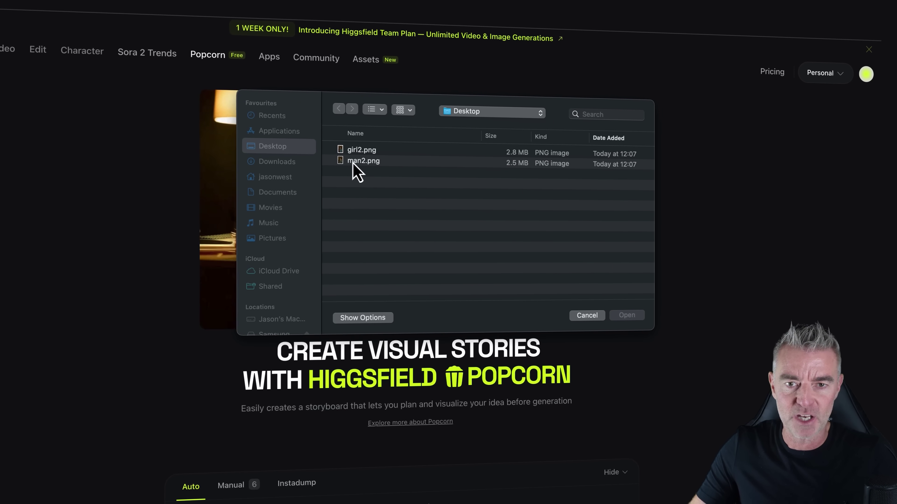
- Load man2.png, set output to 4 results, and start the Ghibli stadium-guitarist prompt
click(365, 162)
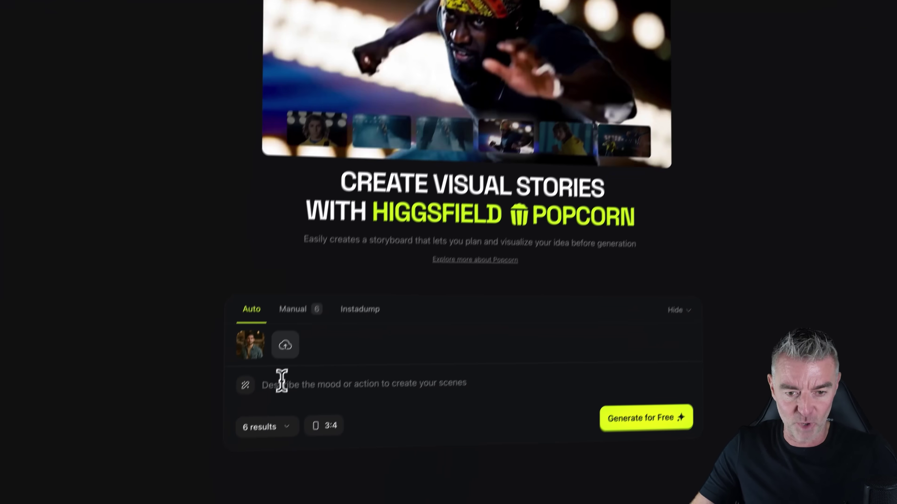
click(286, 426)
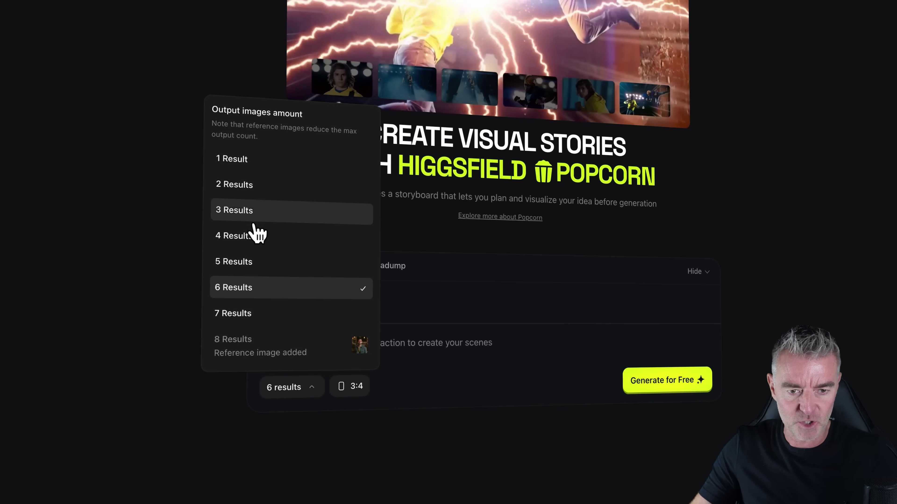
click(257, 235)
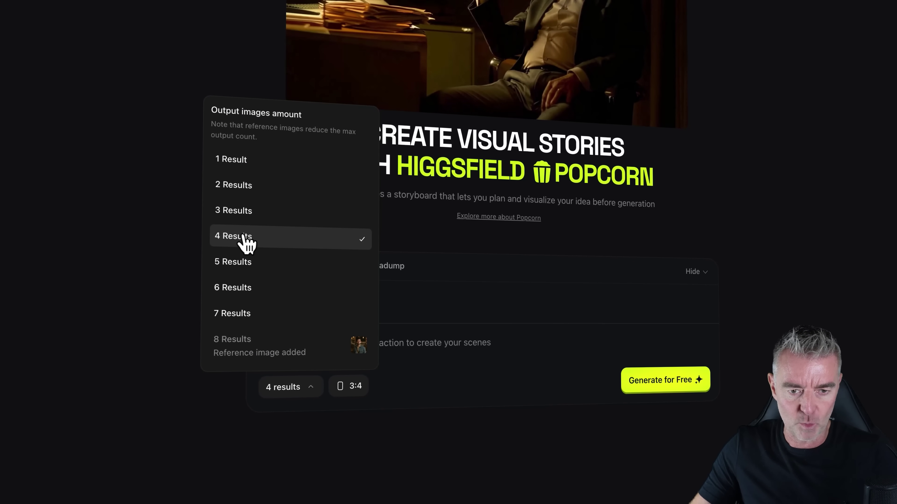
click(385, 344)
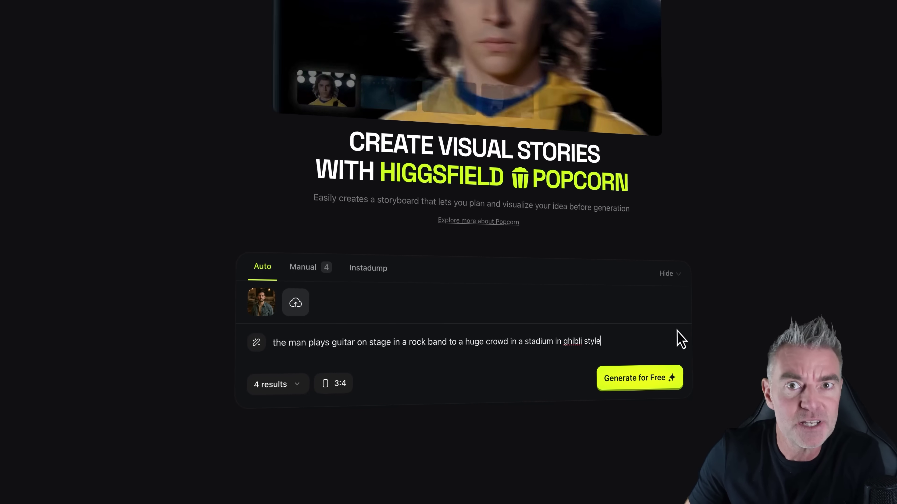
- Generate the four Ghibli guitarist images and view each one enlarged, then close the viewer
click(632, 380)
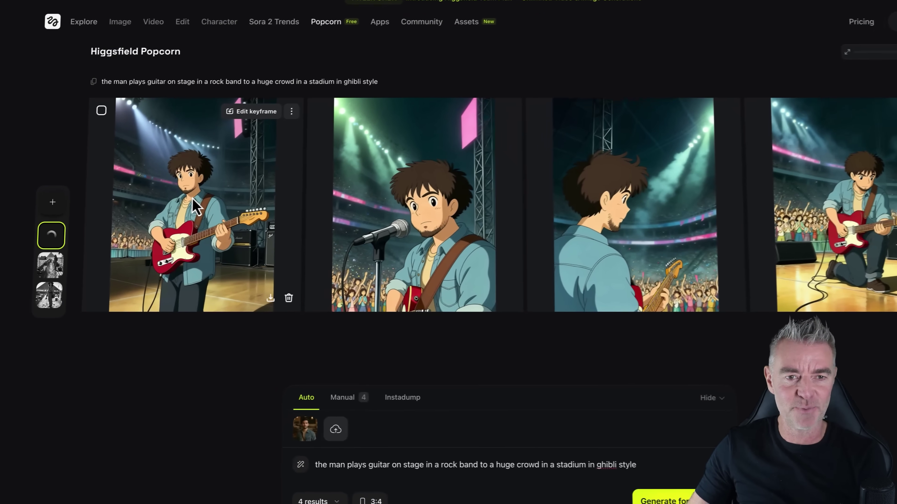
click(152, 204)
key(Right)
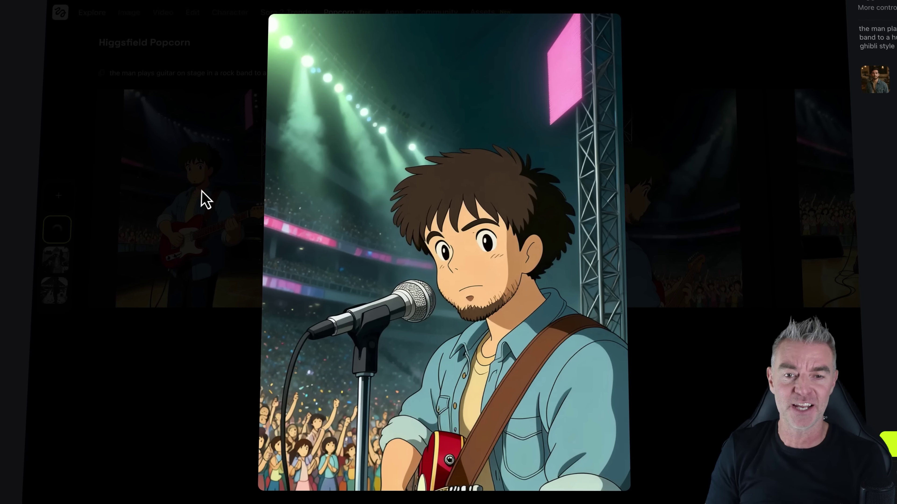
key(Right)
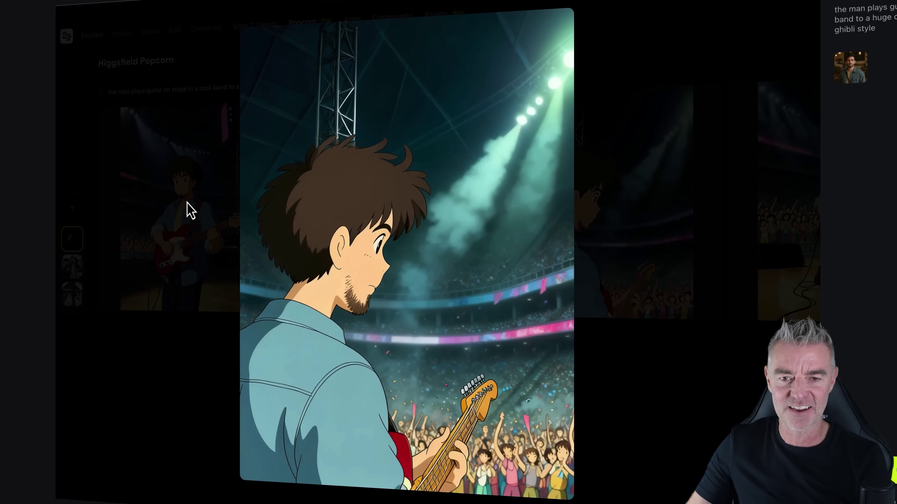
key(Right)
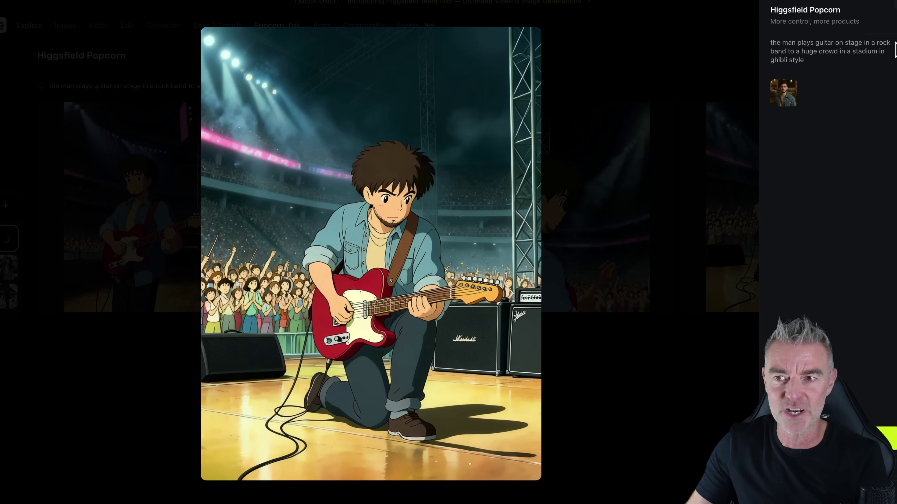
key(Escape)
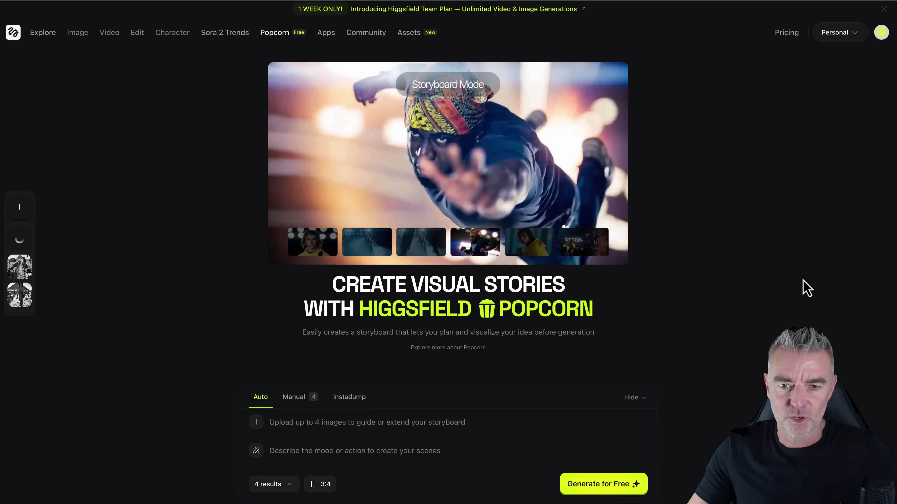
- Add girl2.png and man2.png together as reference photos
click(256, 423)
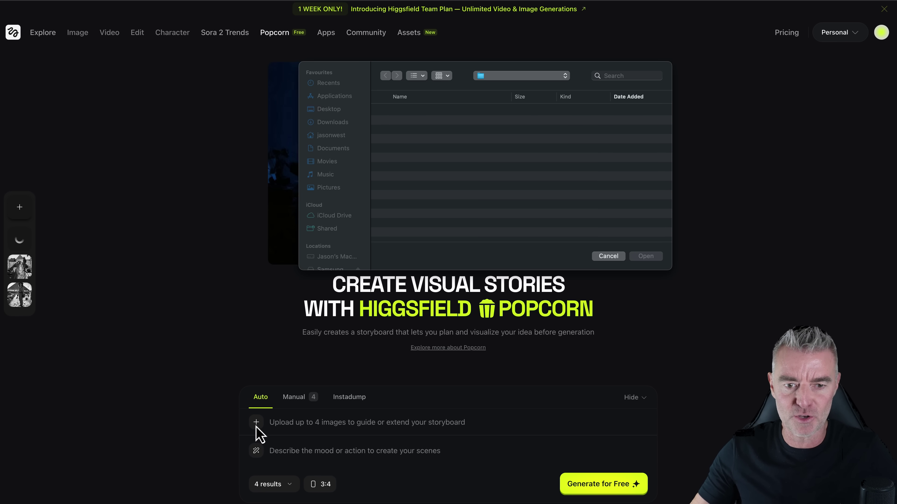
click(406, 111)
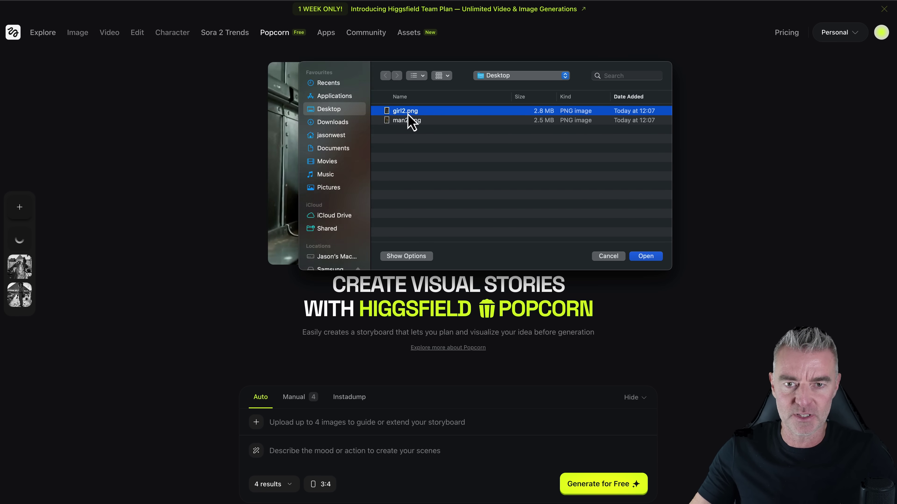
shift+click(413, 120)
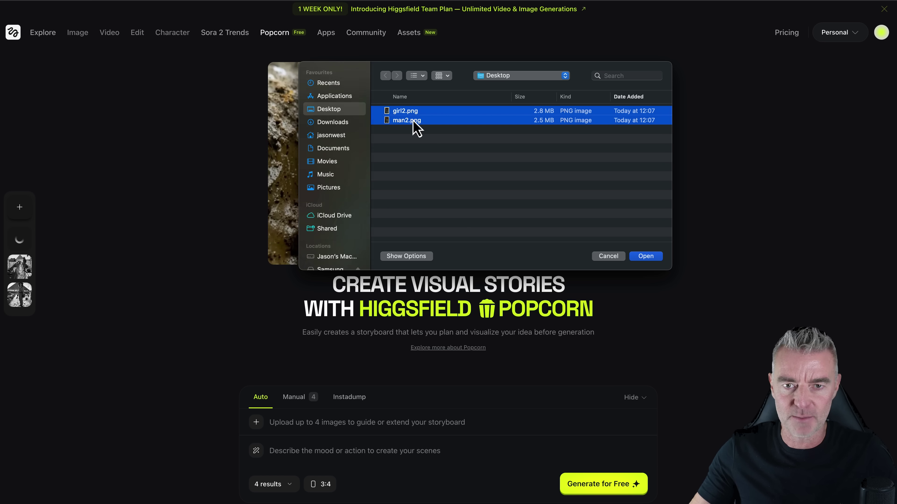
click(647, 261)
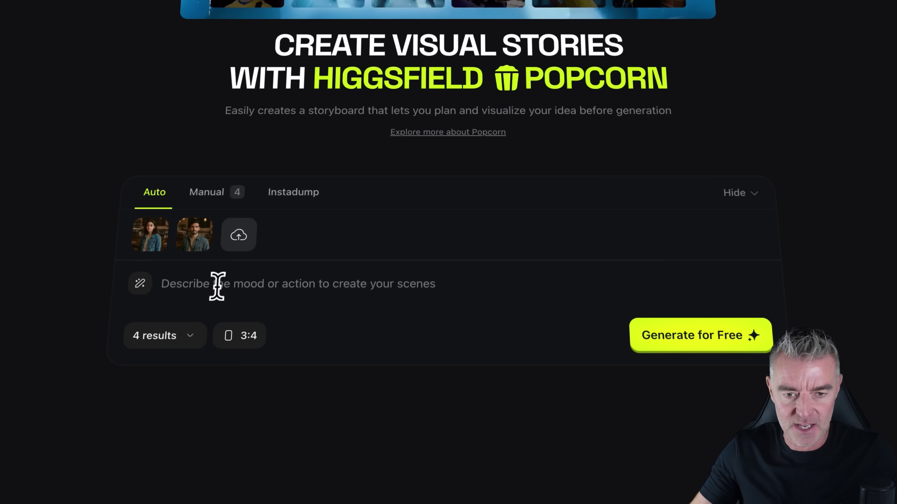
- Prompt 'the man and woman walk along the beach having fun together walking hand in hand' and generate
click(216, 284)
text(the man and woman walk along the beach having fun together walking hand in hand)
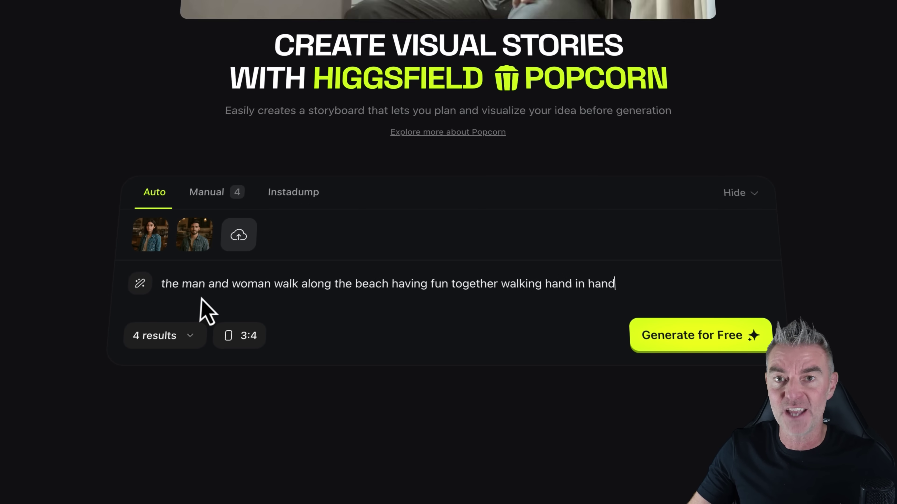
click(672, 347)
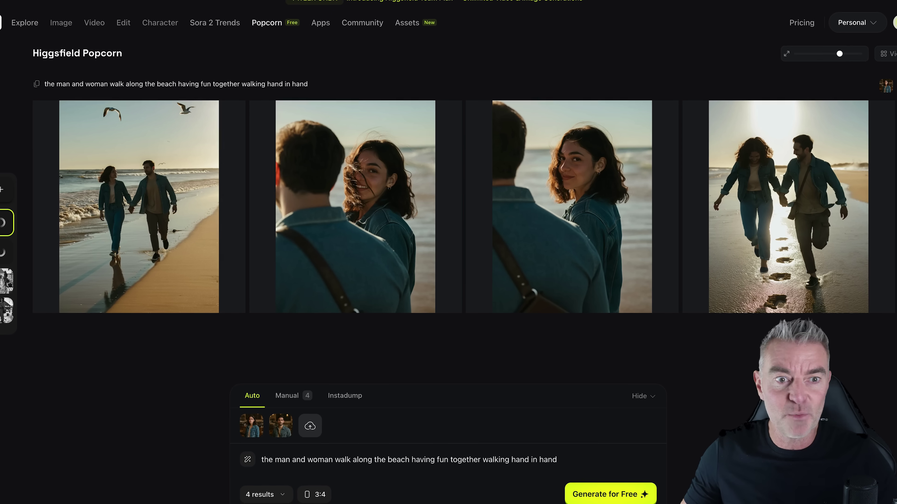
- View the shoreline walk, two close-ups of her, and the hand-in-hand run enlarged, then close
mouse_move(150, 247)
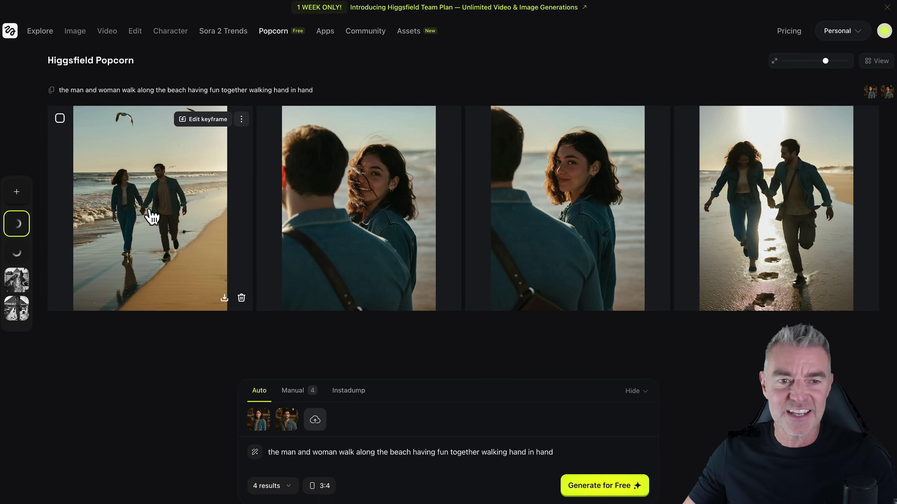
click(152, 196)
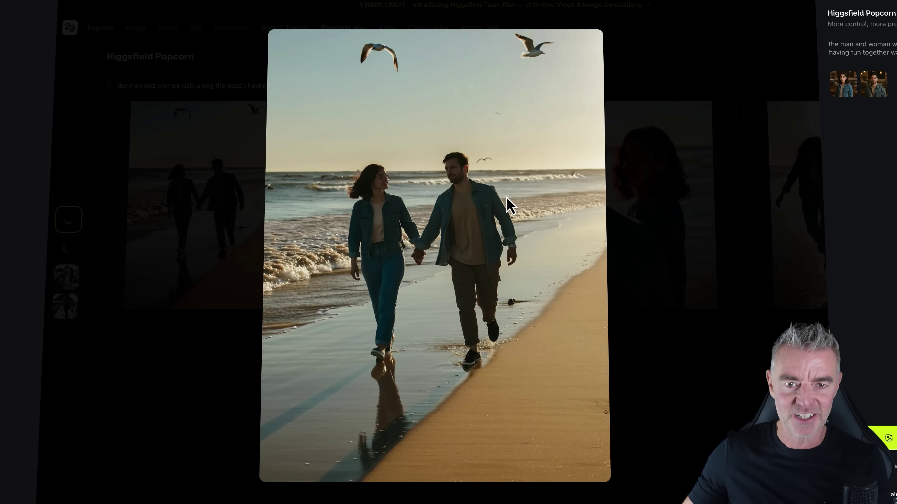
key(Right)
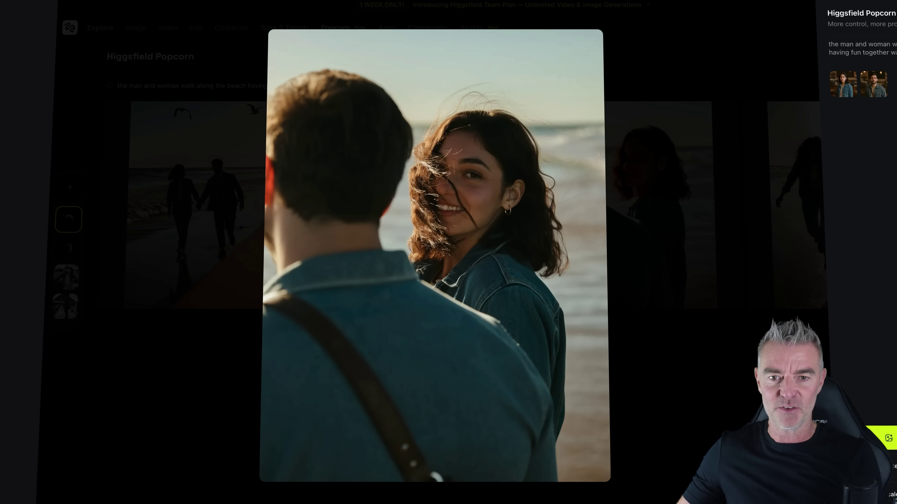
key(Right)
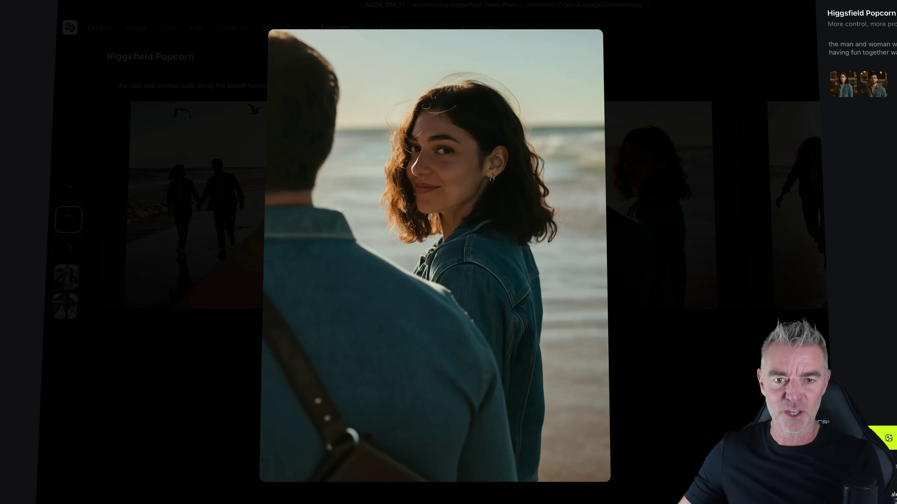
key(Right)
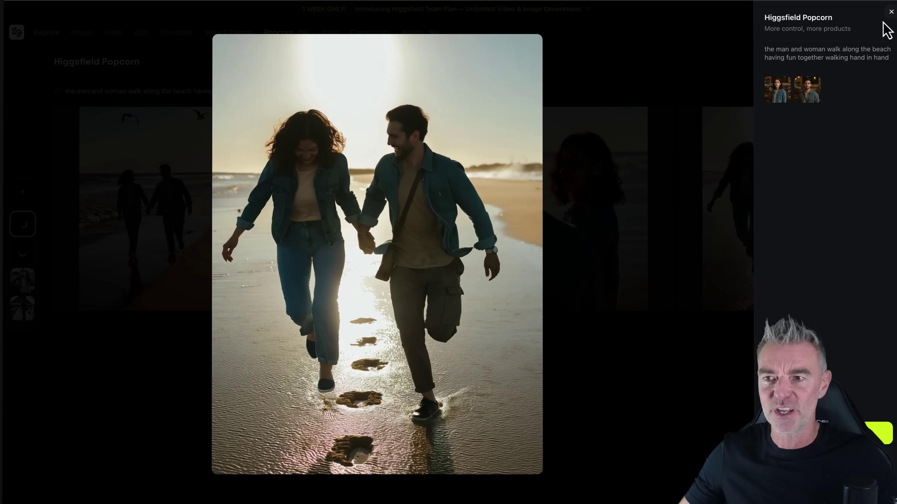
click(887, 12)
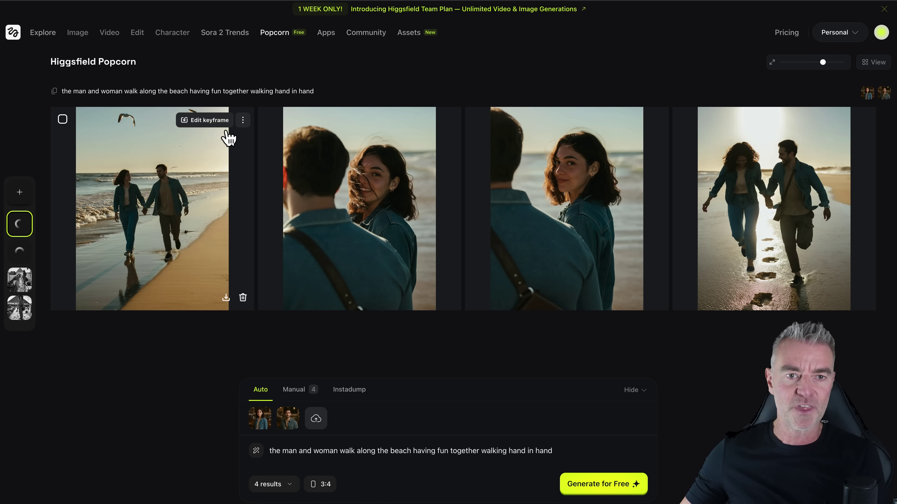
- Animate the first shoreline-walk beach image as a video from its actions menu
click(243, 121)
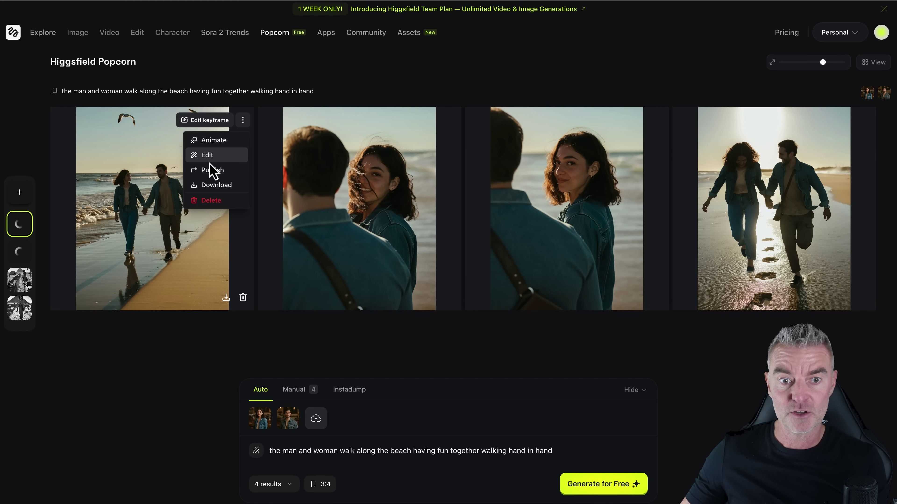
click(208, 143)
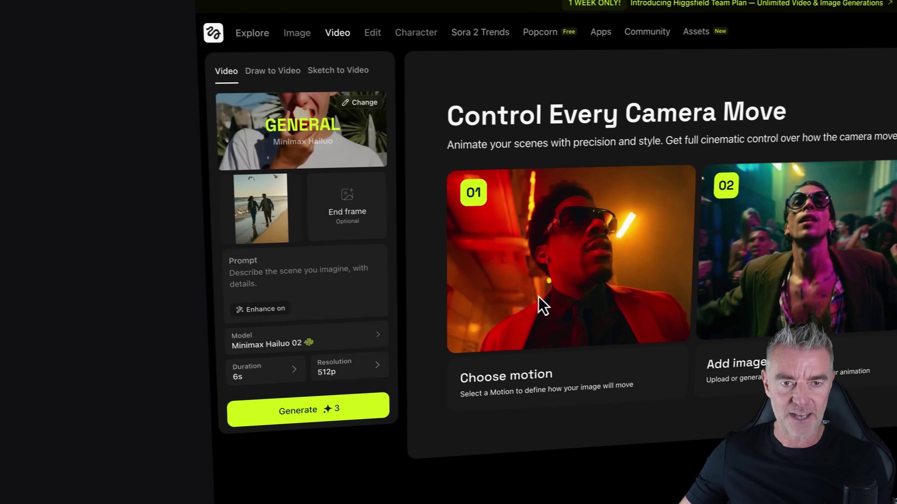
- Write the prompt 'a couple walk along the beach together', fixing the 'alog' typo
click(267, 283)
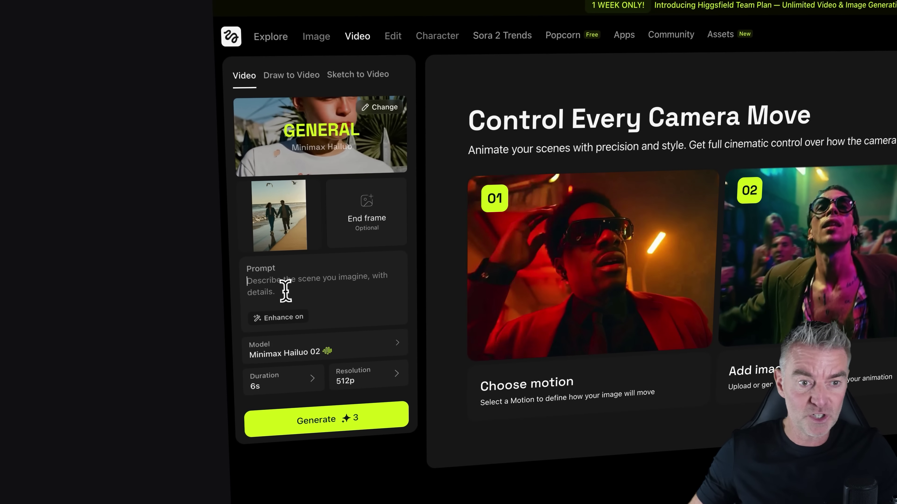
text(a couple walk)
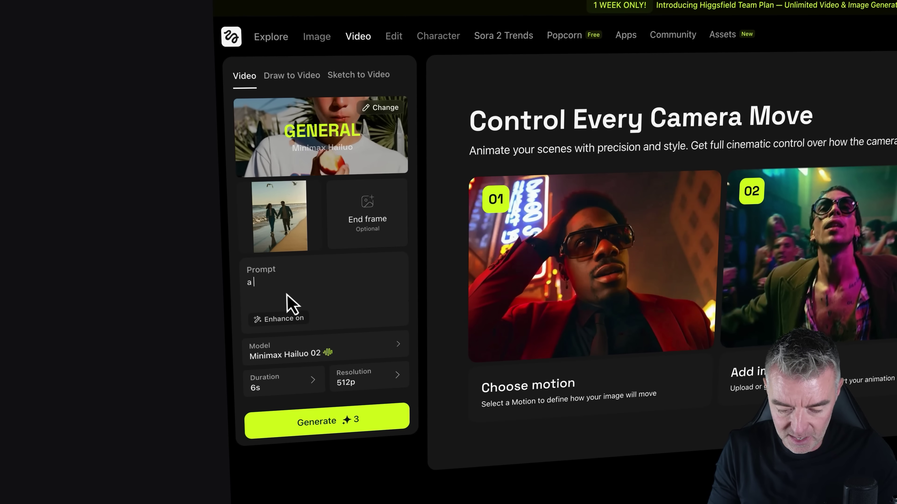
text( alog the beach to)
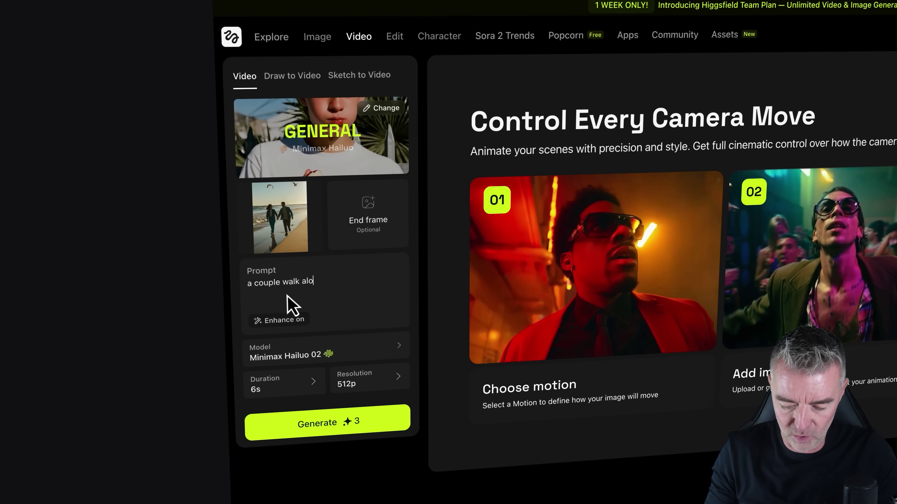
text(gether)
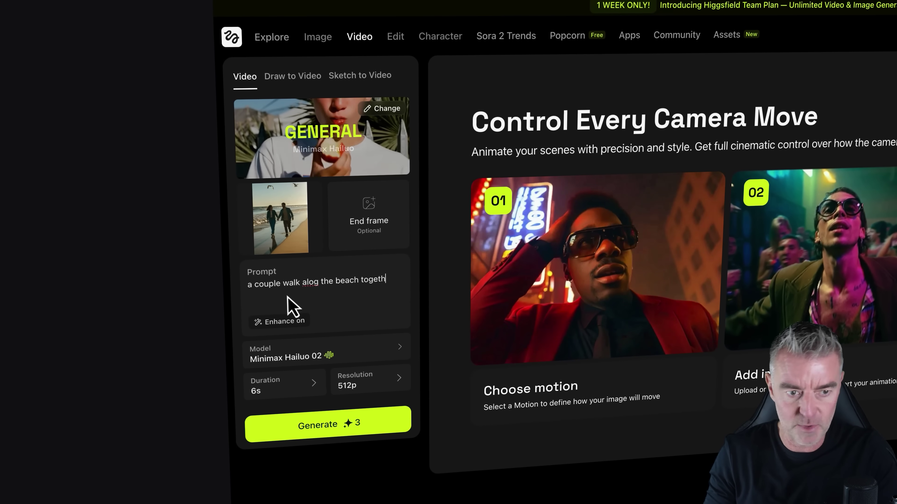
click(315, 284)
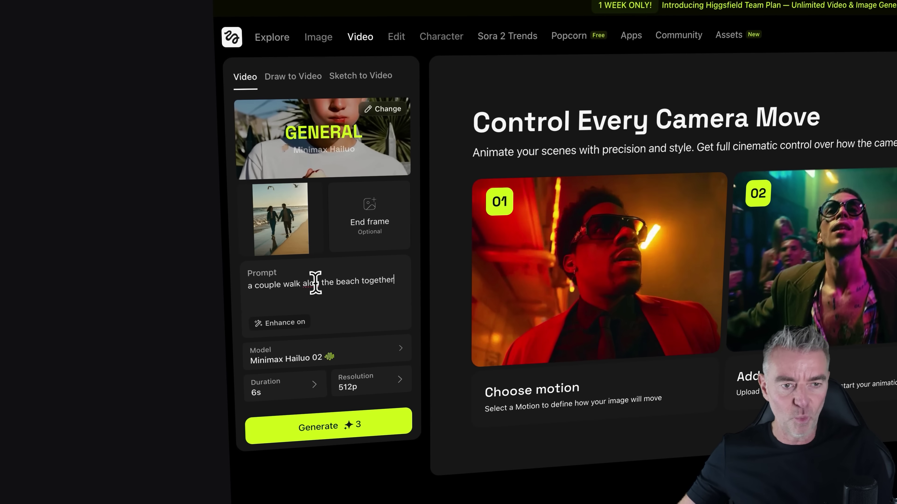
text(n)
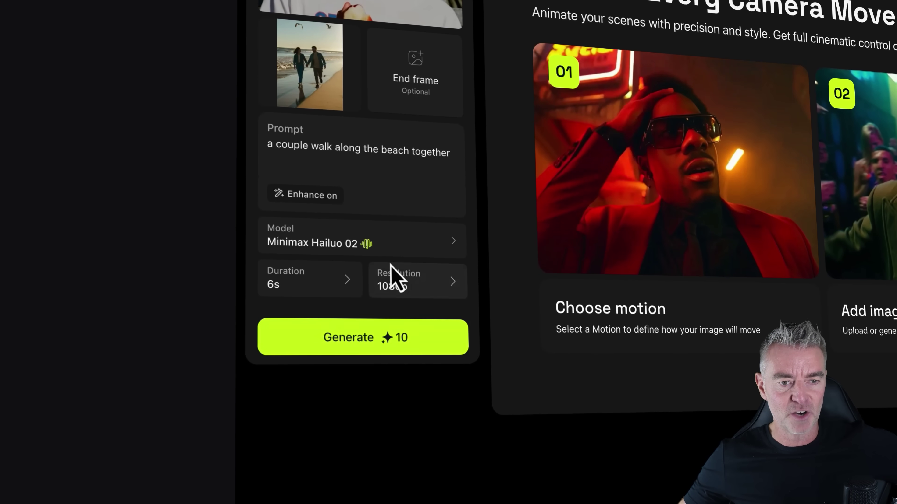
- Change the video model to Google Veo 3.1 and generate the beach clip
click(374, 243)
mouse_move(298, 173)
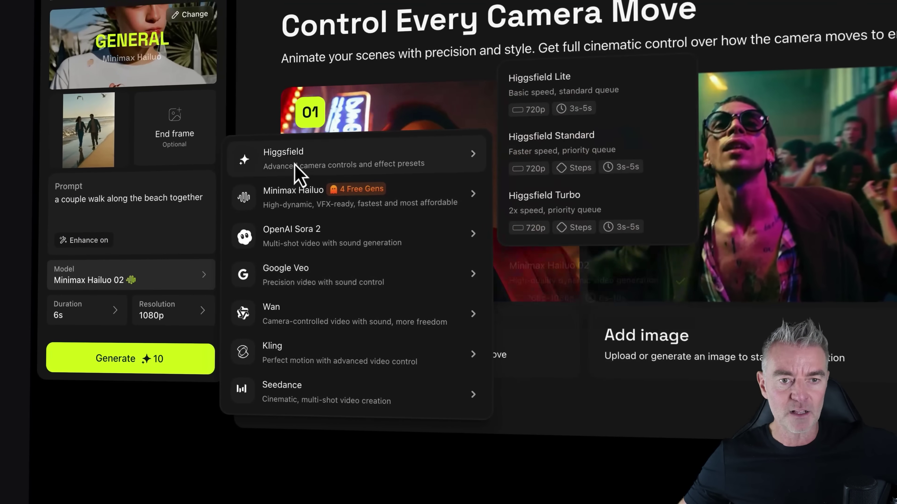
mouse_move(287, 199)
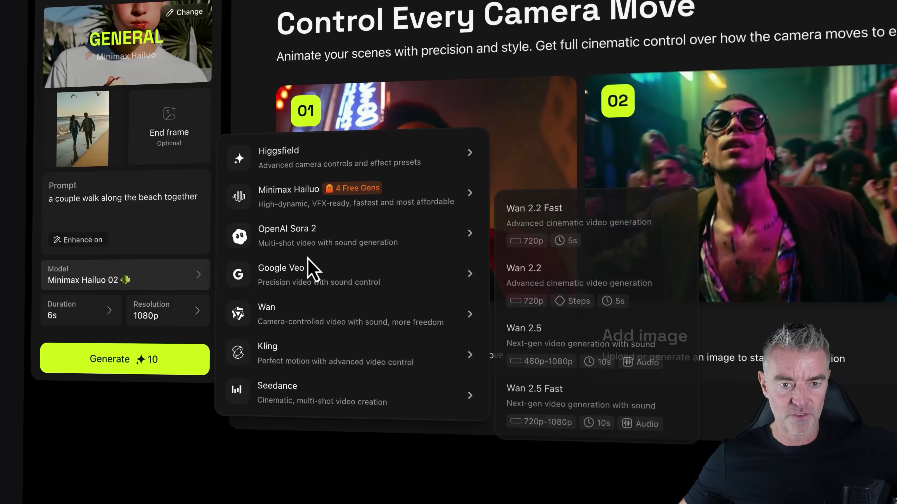
mouse_move(311, 269)
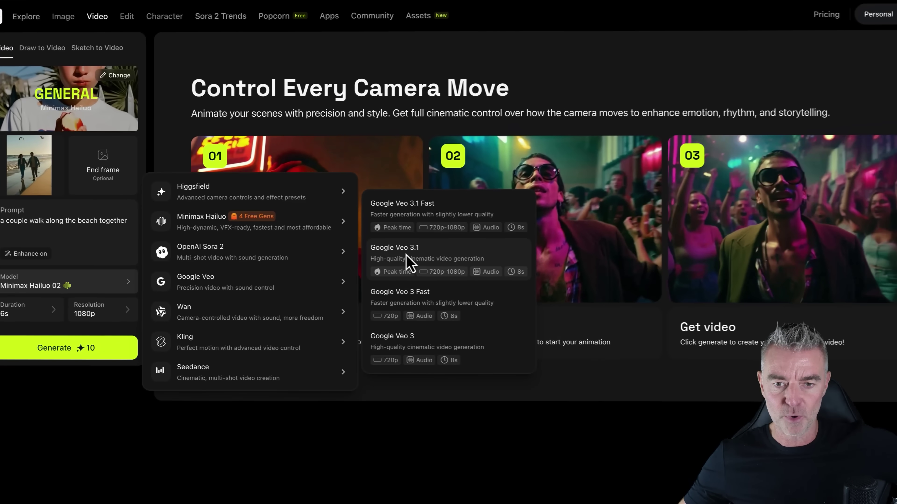
click(550, 233)
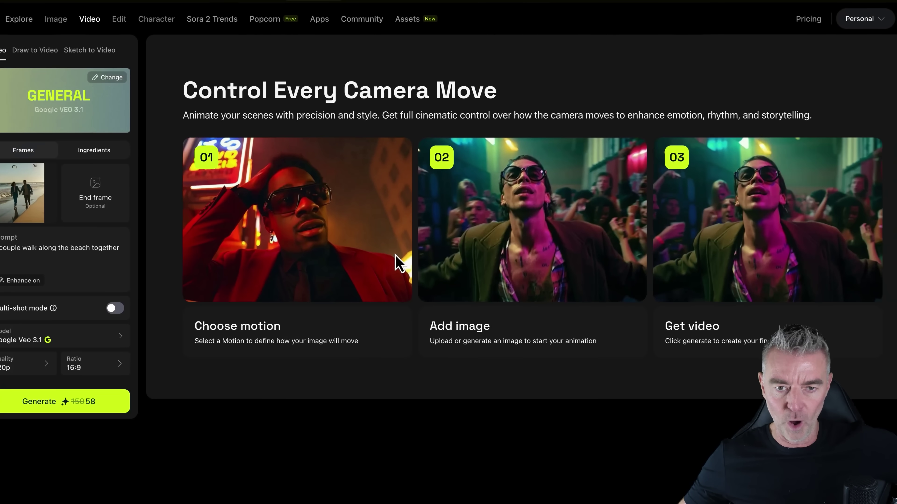
click(74, 408)
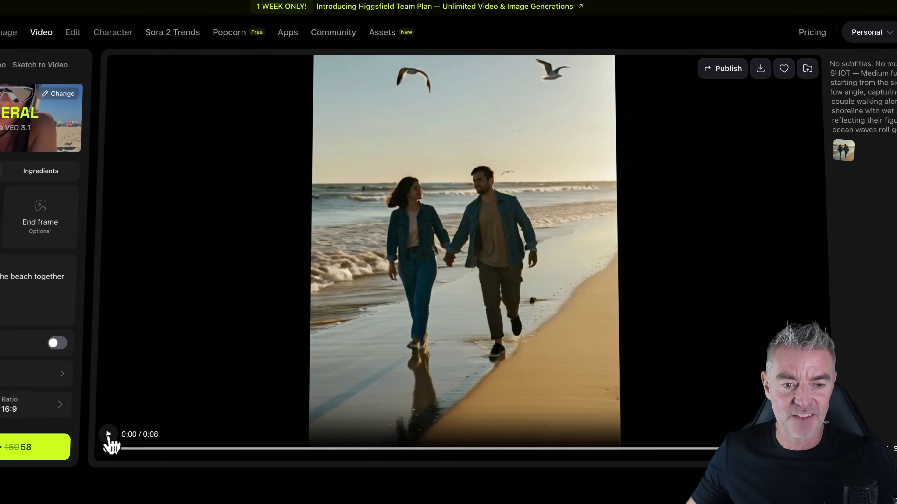
- Play the finished 8-second Veo 3.1 clip of the couple strolling along the shoreline
click(100, 438)
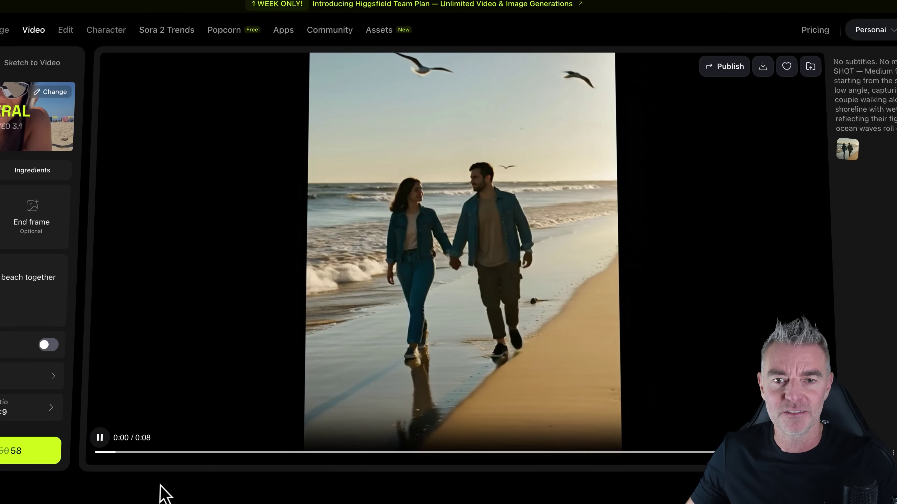